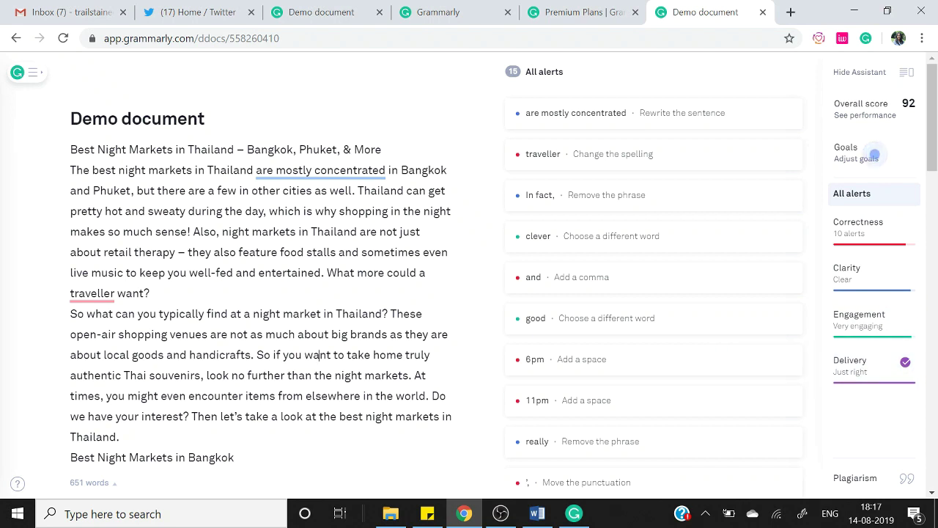
# - Introduce errors in the first paragraph: change "hot" to "hoot", add a second exclamation mark after "sense" and a second comma after "Also"
pyautogui.write('o')
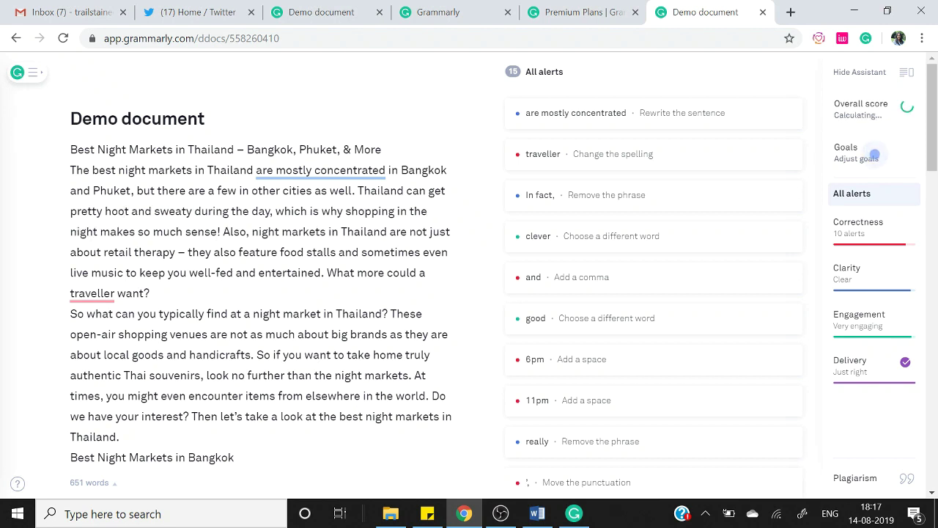
pyautogui.write('!')
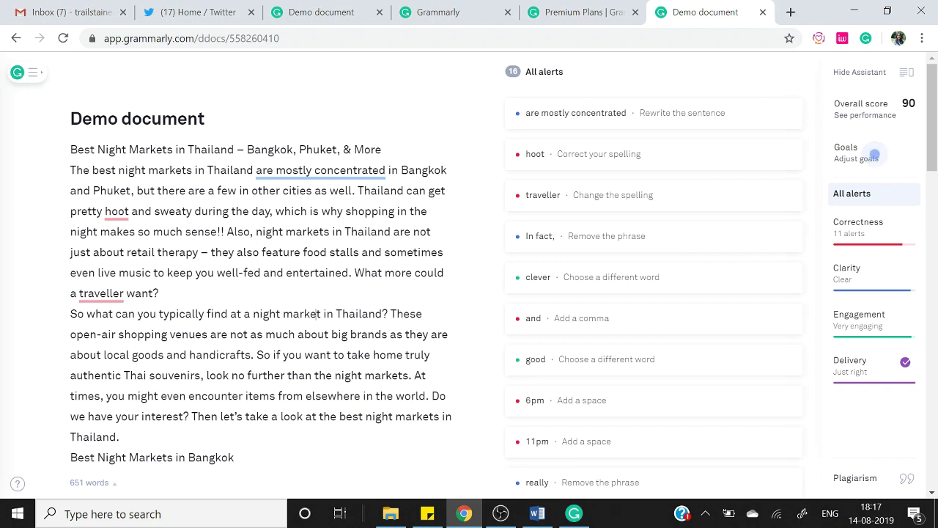
pyautogui.write(',')
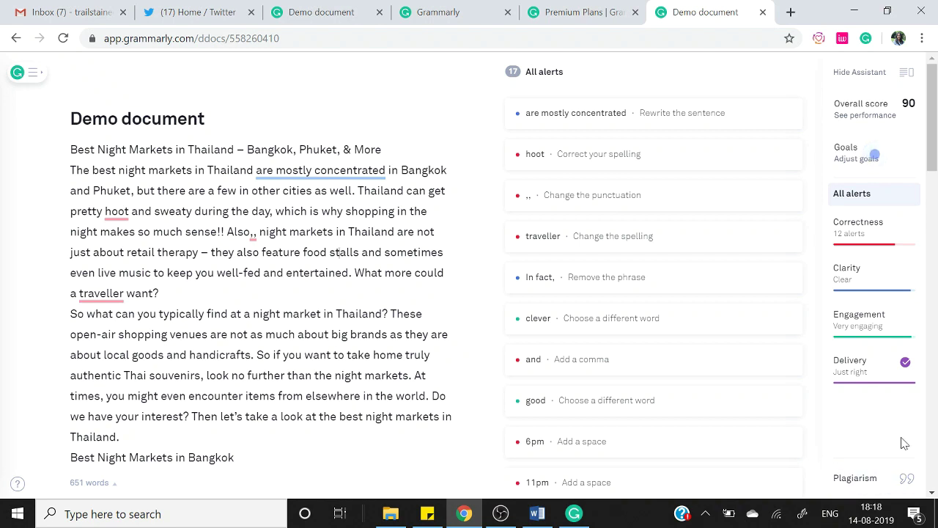
# - Accept Grammarly's corrections of "hoot" to "hot" and of the double comma after "Also"
pyautogui.click(557, 154)
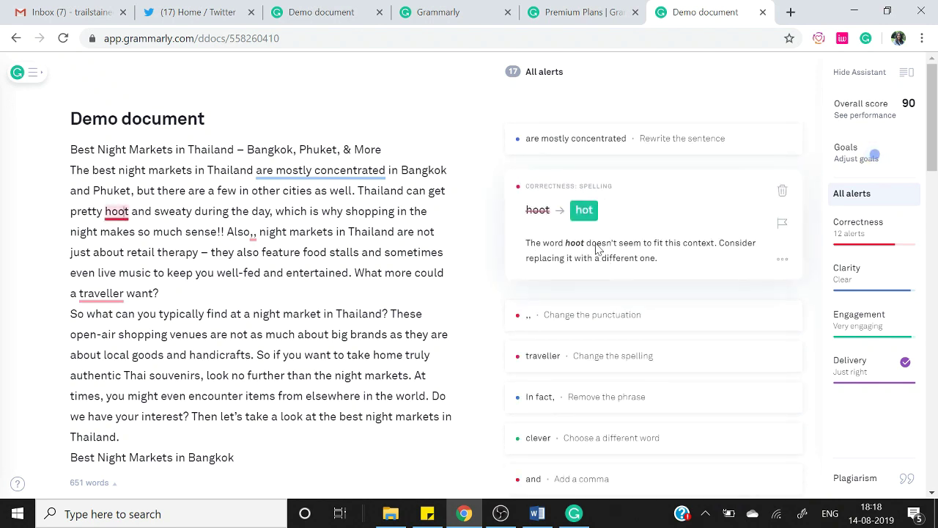
pyautogui.click(584, 210)
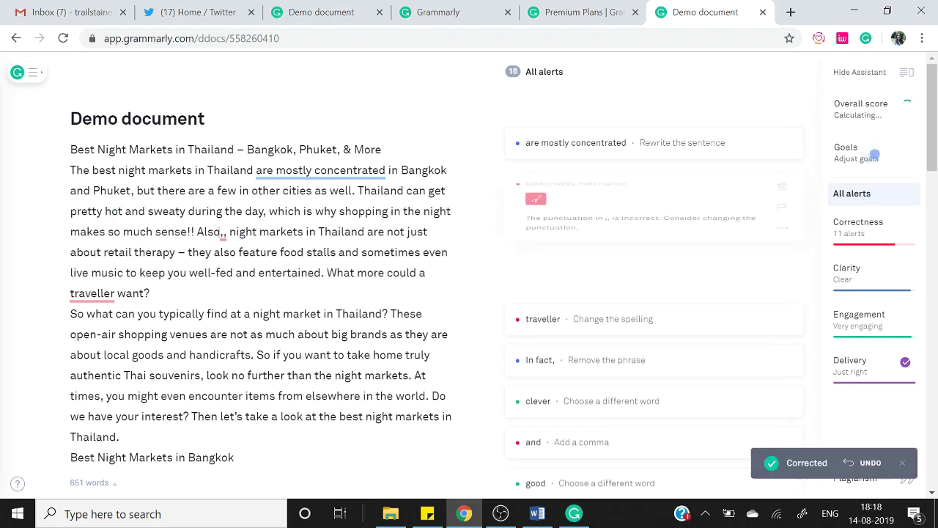
pyautogui.click(540, 218)
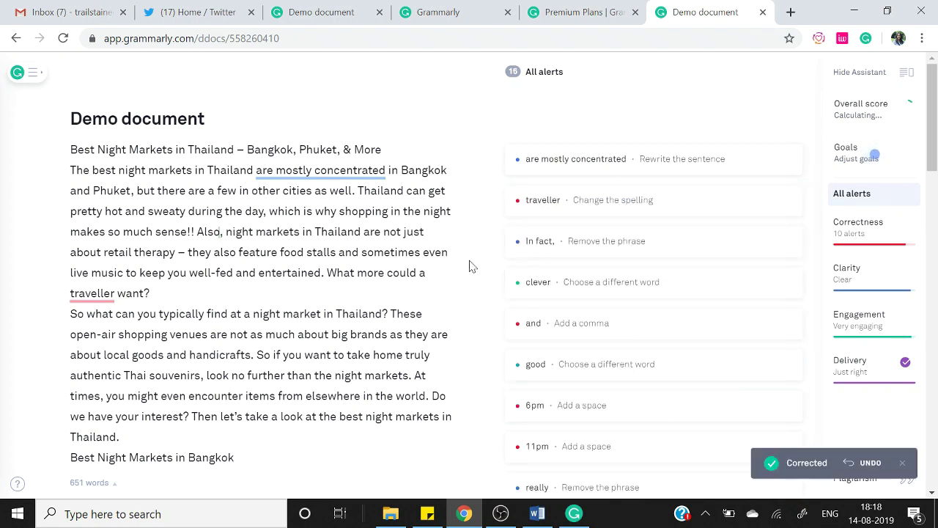
pyautogui.click(906, 467)
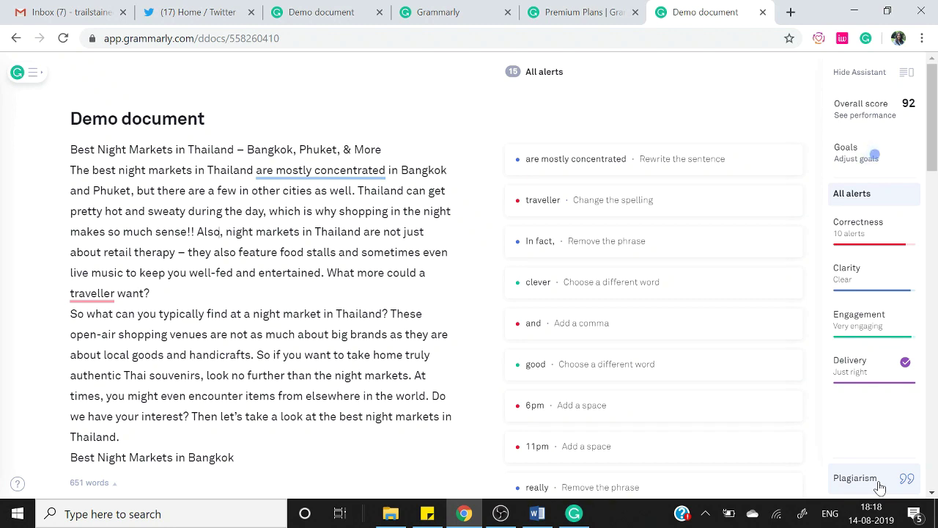
# - Review the document's writing goals from audience through intent, keeping the default choices
pyautogui.click(912, 162)
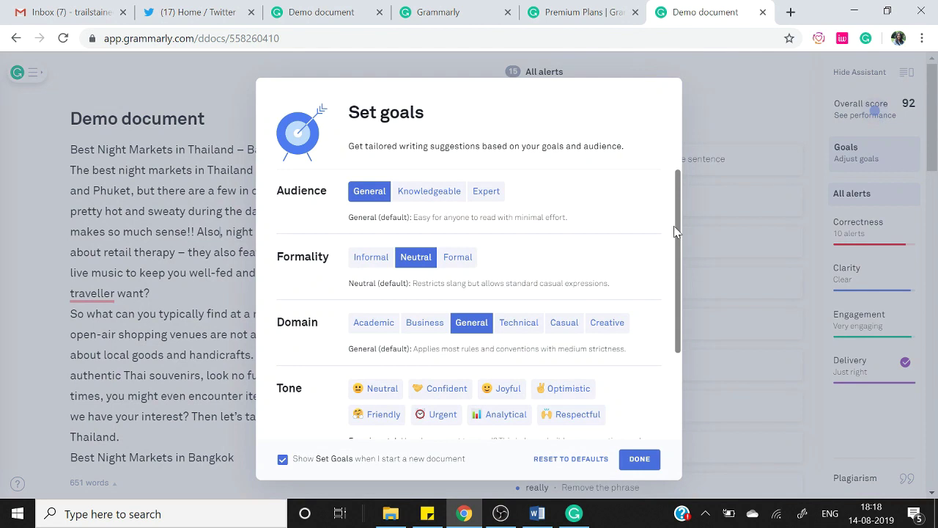
pyautogui.click(439, 195)
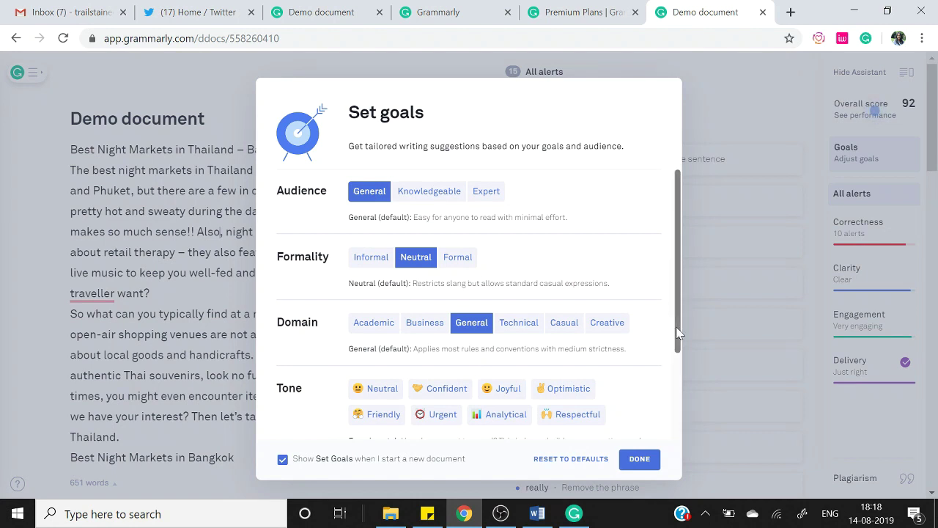
pyautogui.scroll(-3, 673, 389)
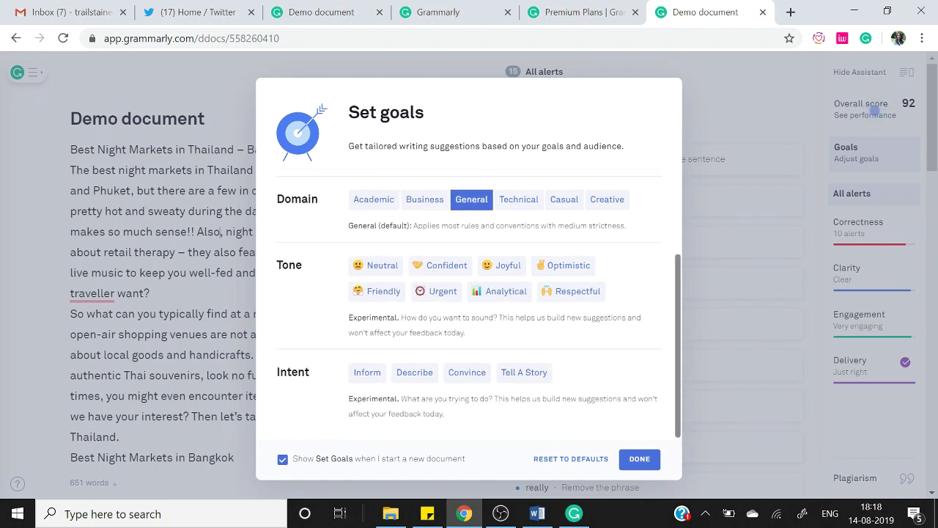
pyautogui.click(636, 459)
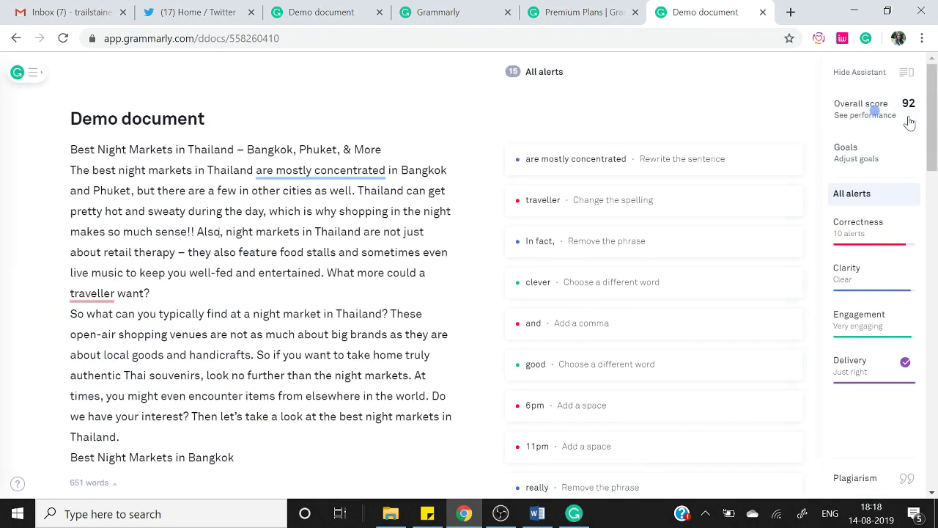
# - Look at the document library in the Grammarly desktop app, and return to the demo document in the browser
pyautogui.scroll(-1, 937, 93)
pyautogui.scroll(1, 936, 80)
pyautogui.click(567, 519)
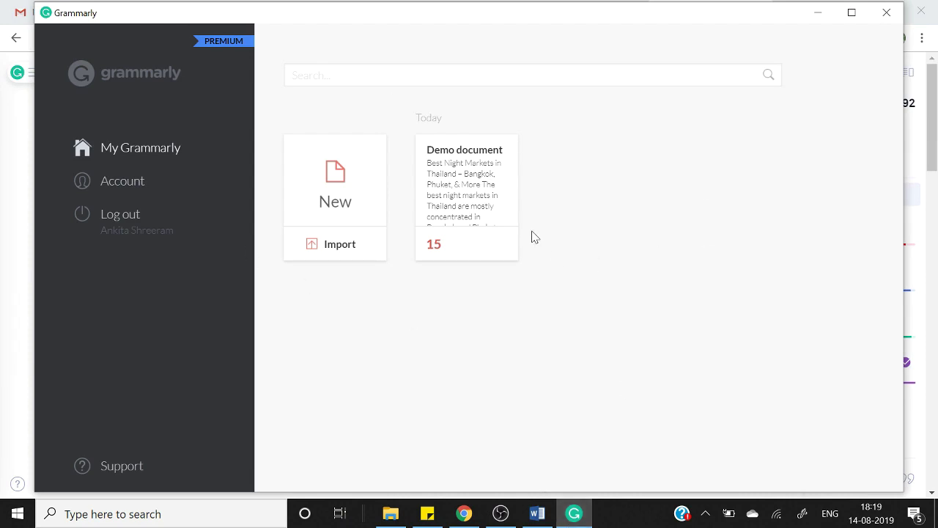
pyautogui.click(575, 516)
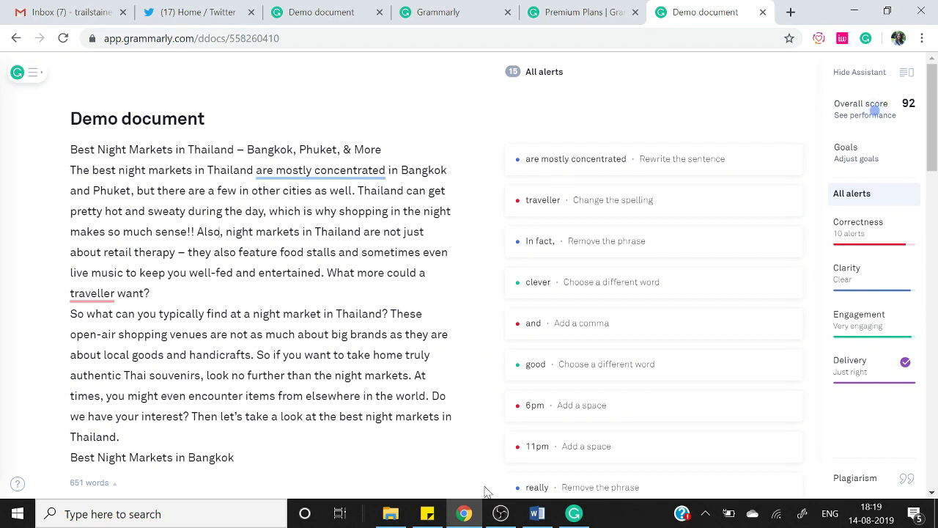
# - Switch to the Word document and accept Grammarly's change of "colourful" to "colorful" in the Chaweng Walking Street section
pyautogui.click(538, 514)
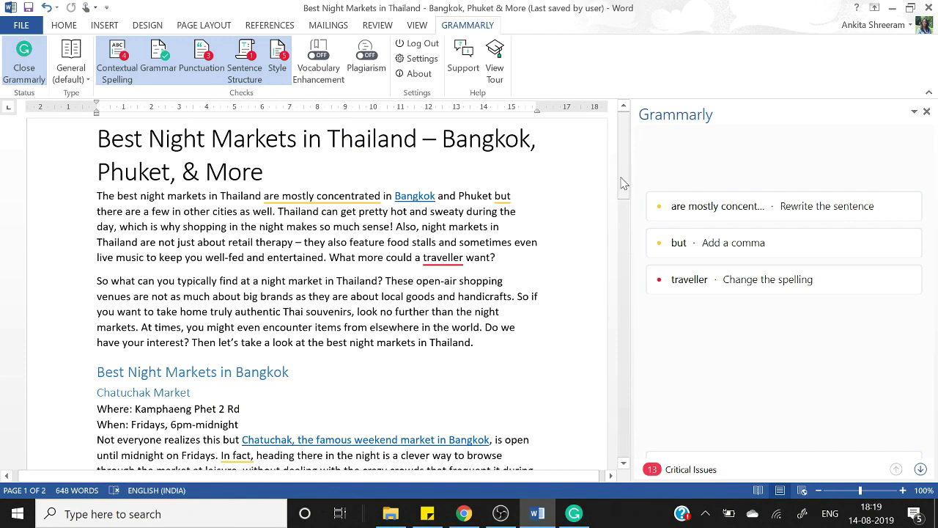
pyautogui.moveTo(624, 183); pyautogui.dragTo(623, 330)
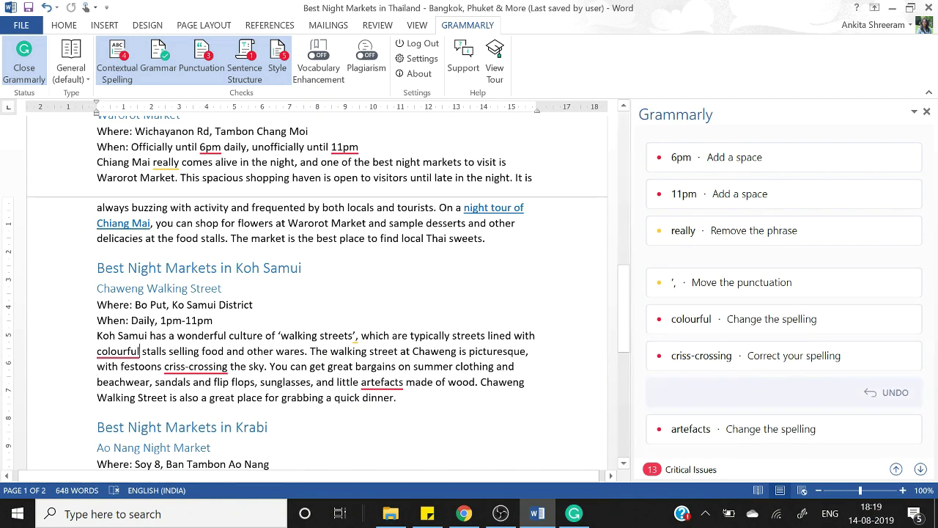
pyautogui.click(697, 328)
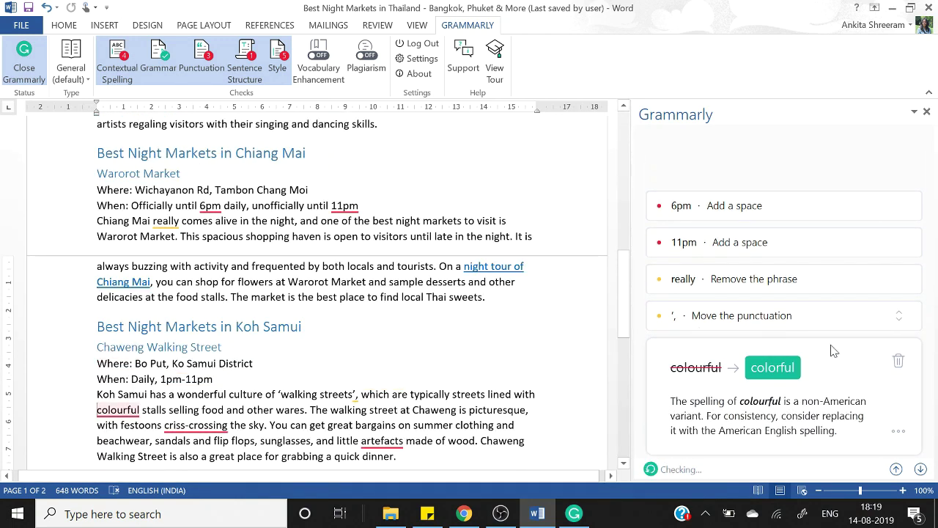
pyautogui.click(780, 368)
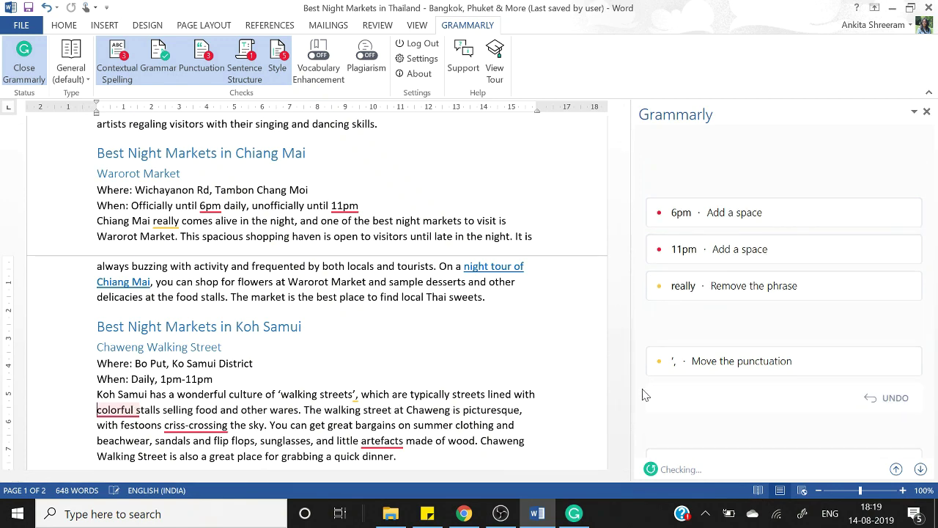
pyautogui.scroll(-3, 642, 396)
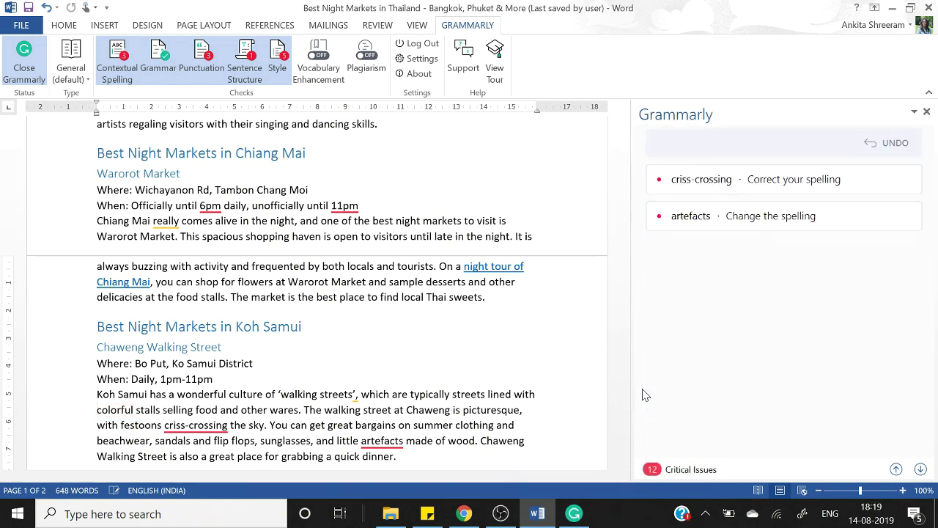
# - In the Gmail draft, misspell the greeting as "Helloo" and add the line "We was not well yesterday."
pyautogui.hotkey('alt', 'Tab')
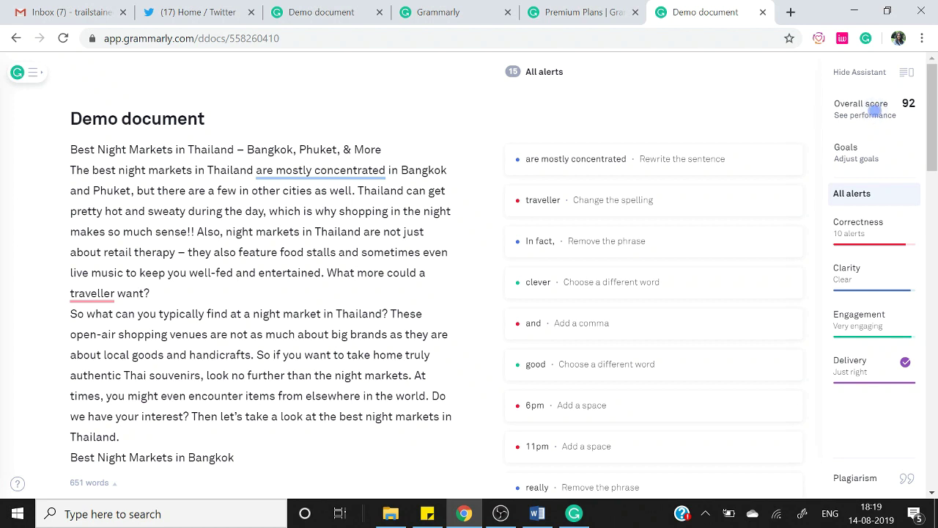
pyautogui.click(83, 7)
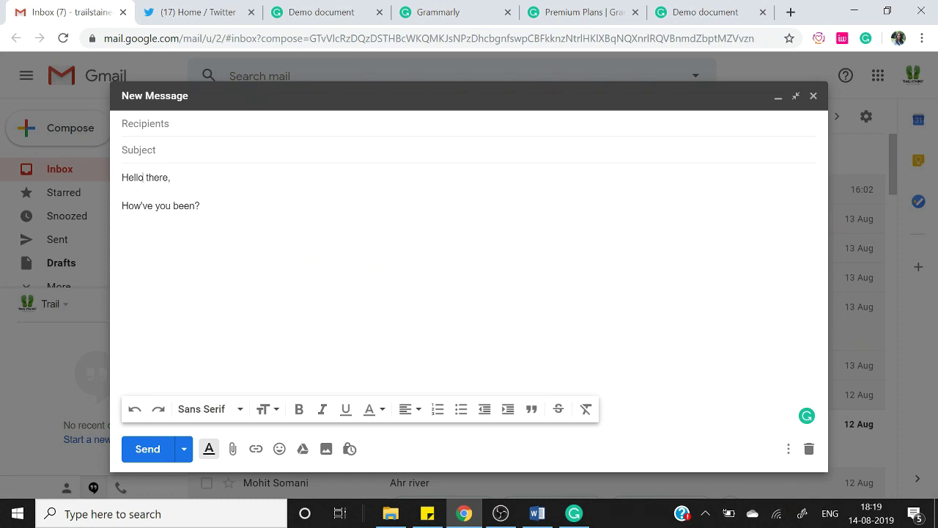
pyautogui.write('d')
pyautogui.write('We')
pyautogui.write('was')
pyautogui.write(' not wel')
pyautogui.write('l yesterda')
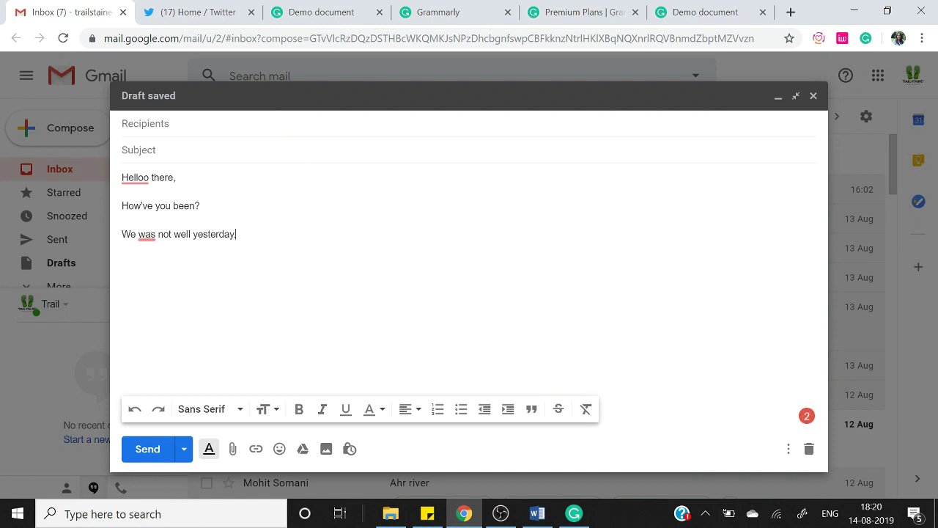
# - Apply Grammarly's suggestions in the email, correcting "Helloo" to "Hello" and "was" to "were"
pyautogui.moveTo(151, 178)
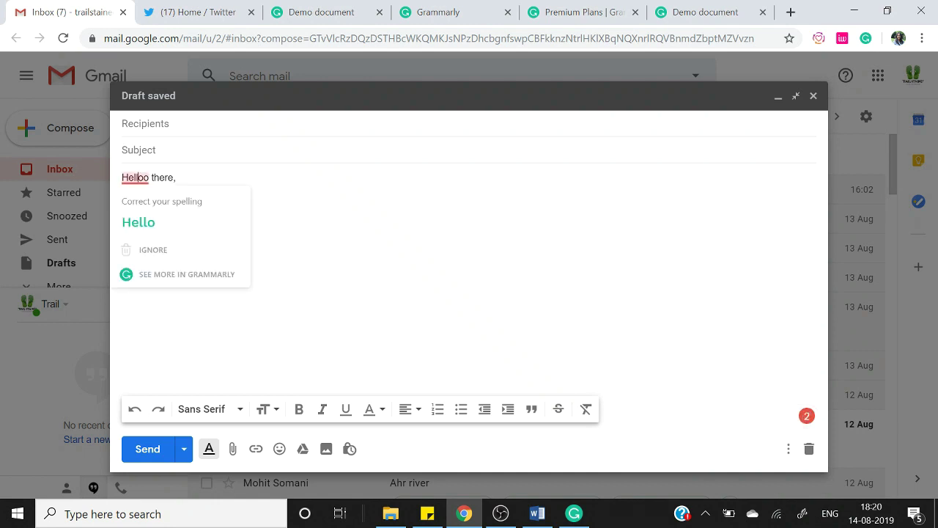
pyautogui.click(153, 235)
pyautogui.moveTo(147, 235)
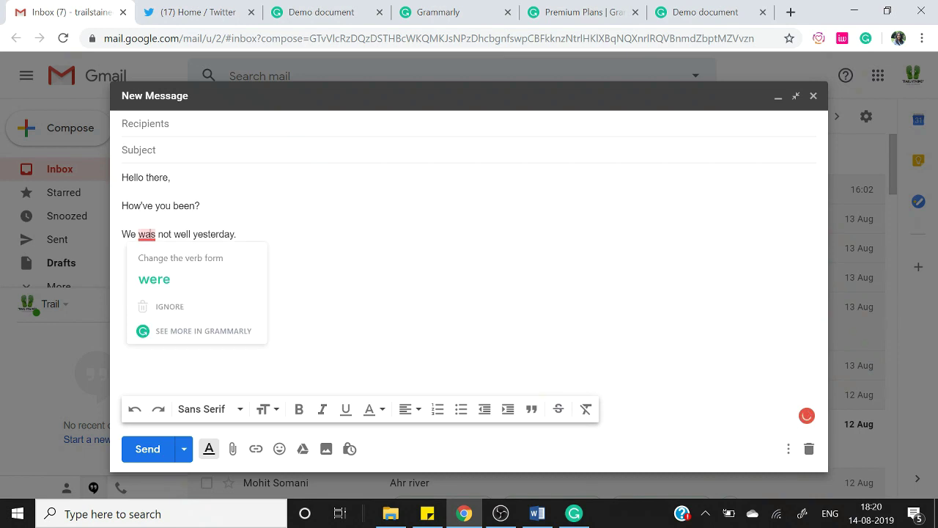
pyautogui.click(155, 277)
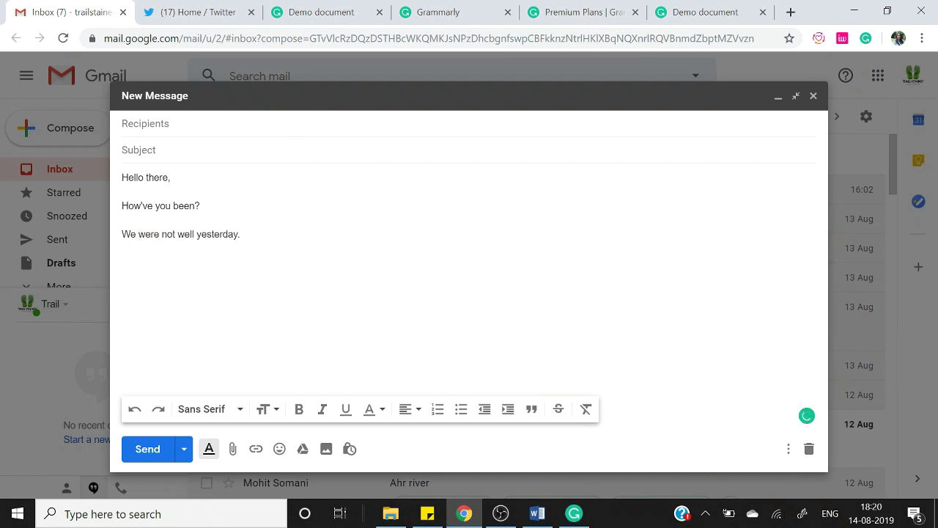
# - Switch to Twitter and replace the draft tweet's text with "Today has has been fantaastic."
pyautogui.click(246, 6)
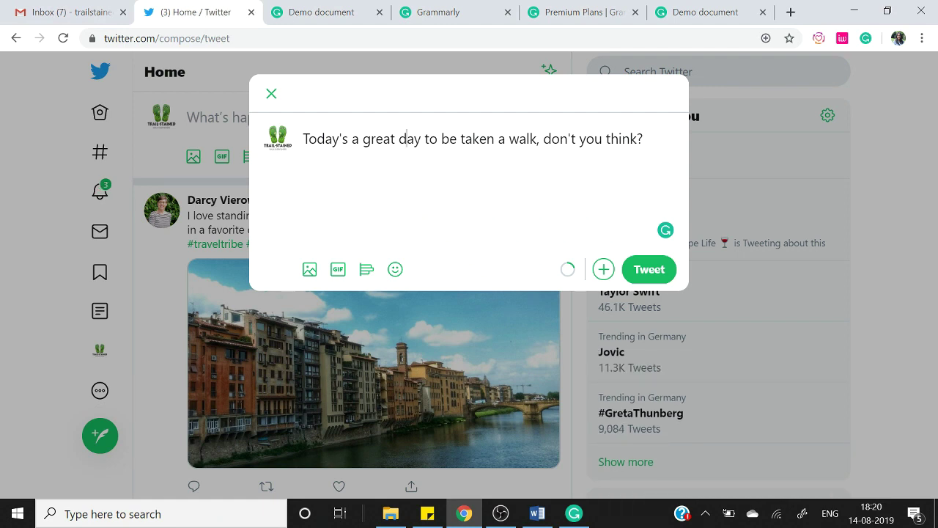
pyautogui.hotkey('ctrl', 'a')
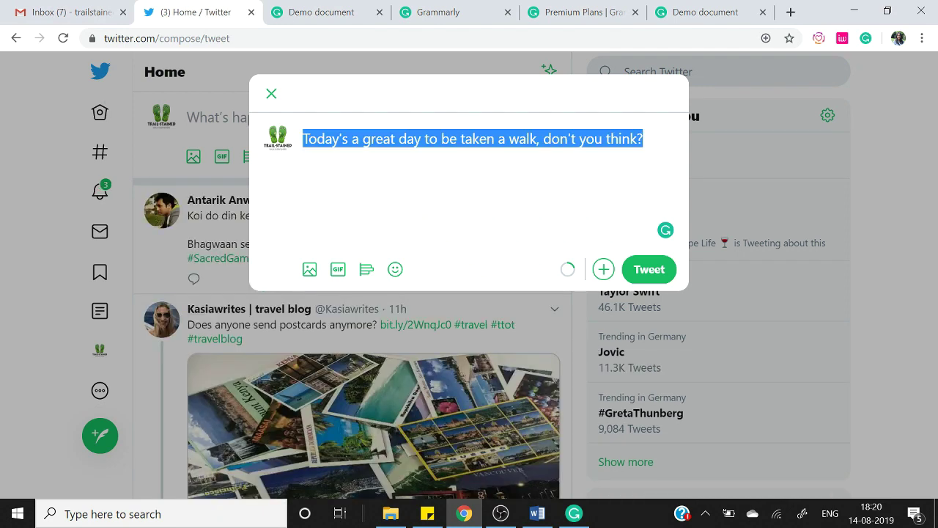
pyautogui.write('Today has has b')
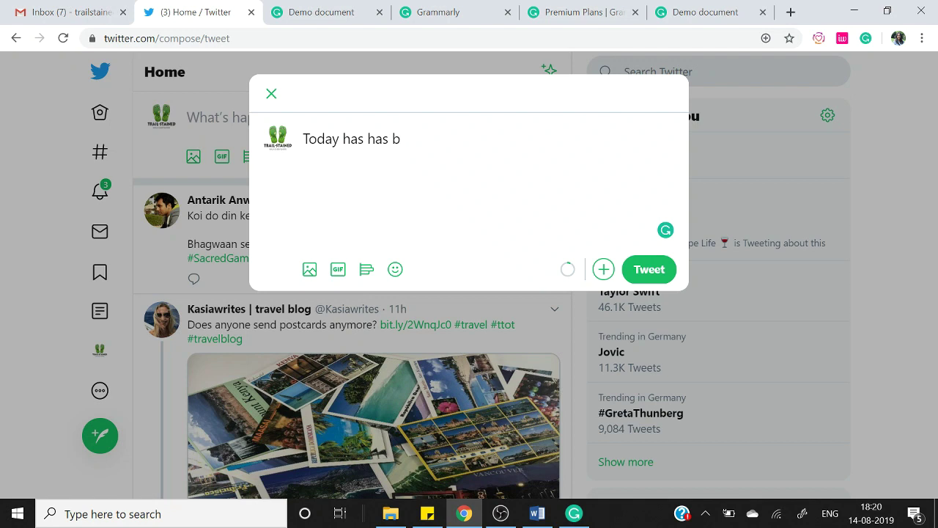
pyautogui.write('een fantaastic.')
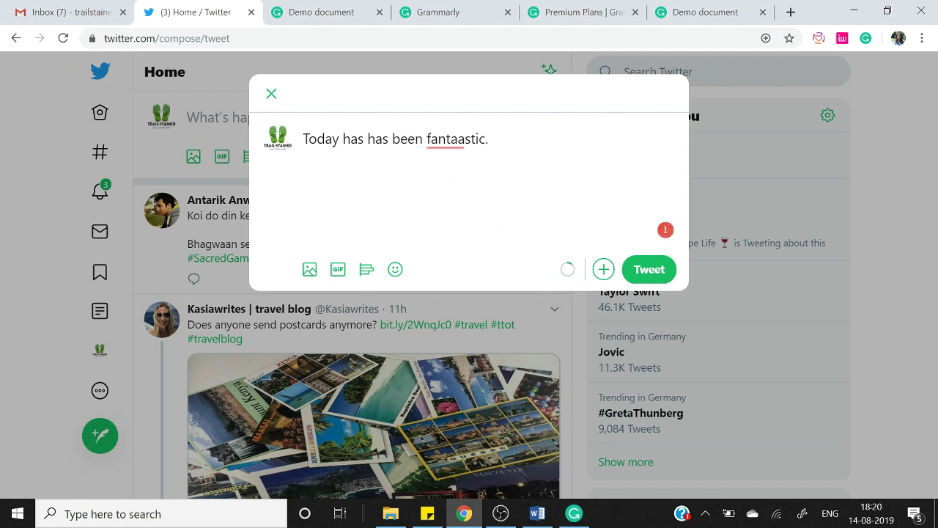
# - Apply Grammarly's suggestions in the tweet, correcting "fantaastic" to "fantastic" and removing the repeated "has"
pyautogui.moveTo(462, 139)
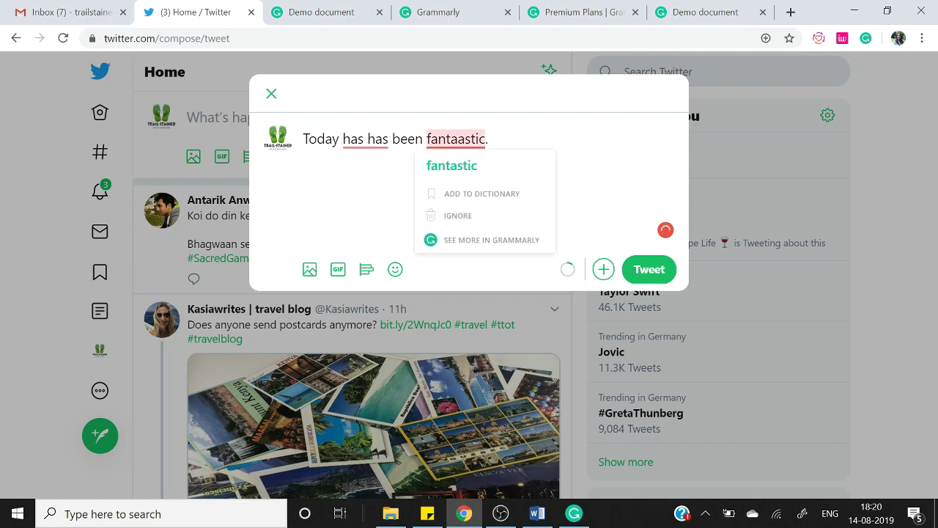
pyautogui.click(467, 163)
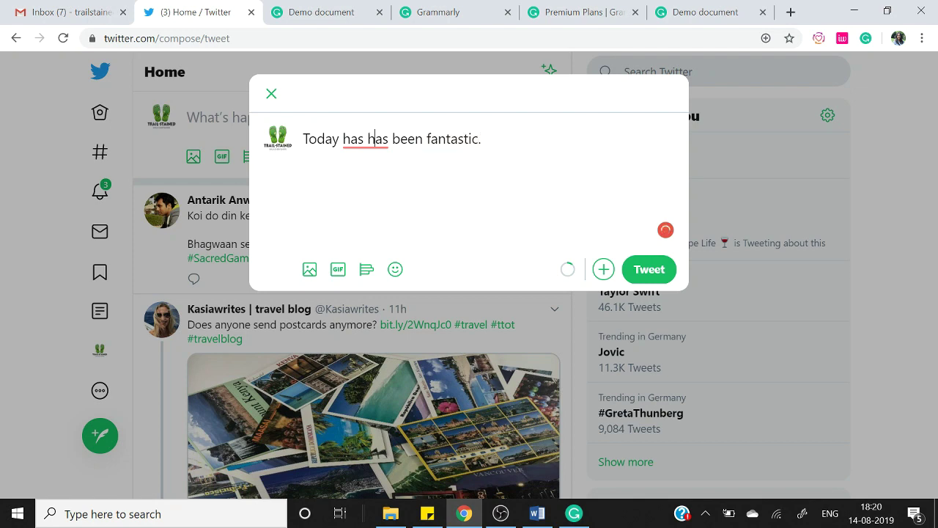
pyautogui.moveTo(375, 138)
pyautogui.click(370, 189)
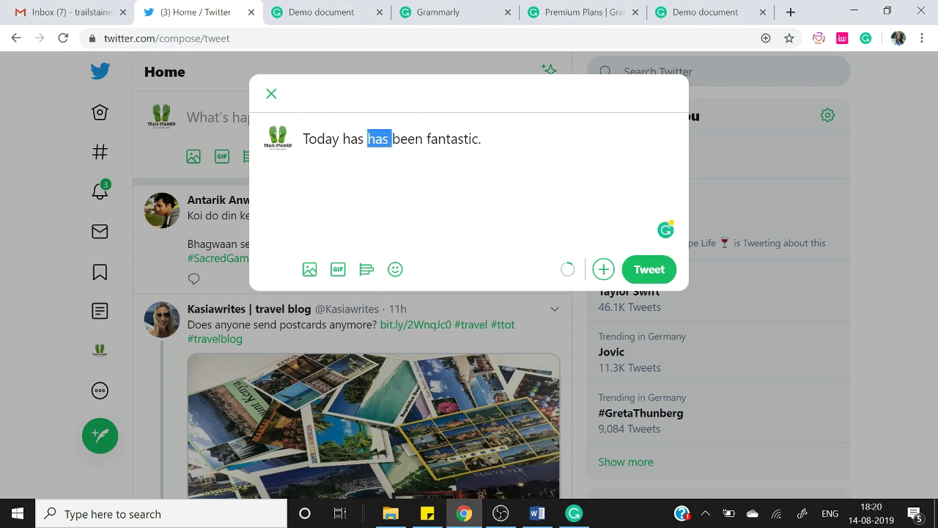
# - Revisit the plagiarism results and the Word document, and dismiss the Grammarly Business promotion on Grammarly's web home page
pyautogui.click(345, 11)
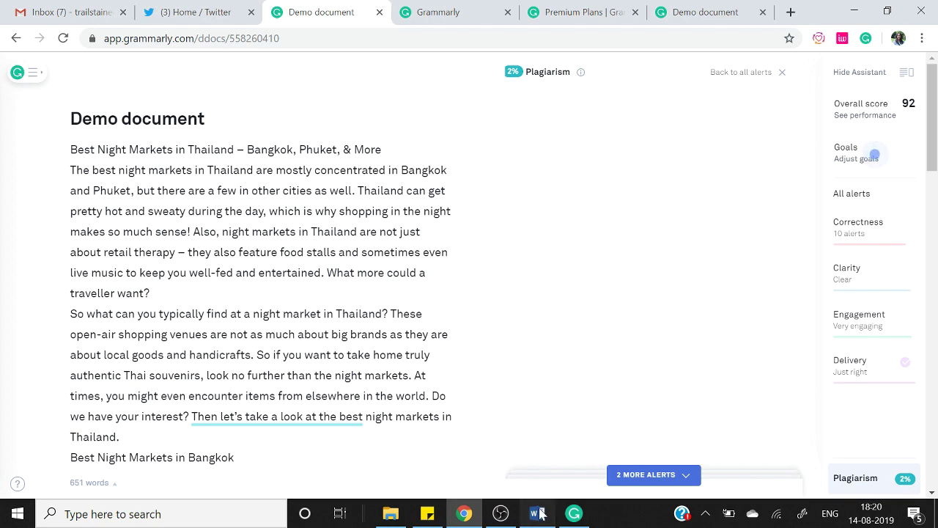
pyautogui.click(539, 514)
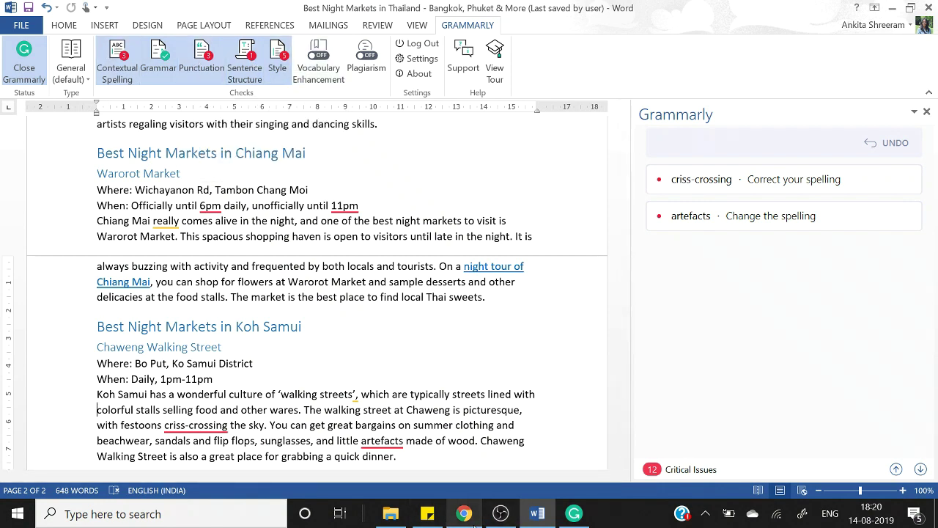
pyautogui.click(466, 515)
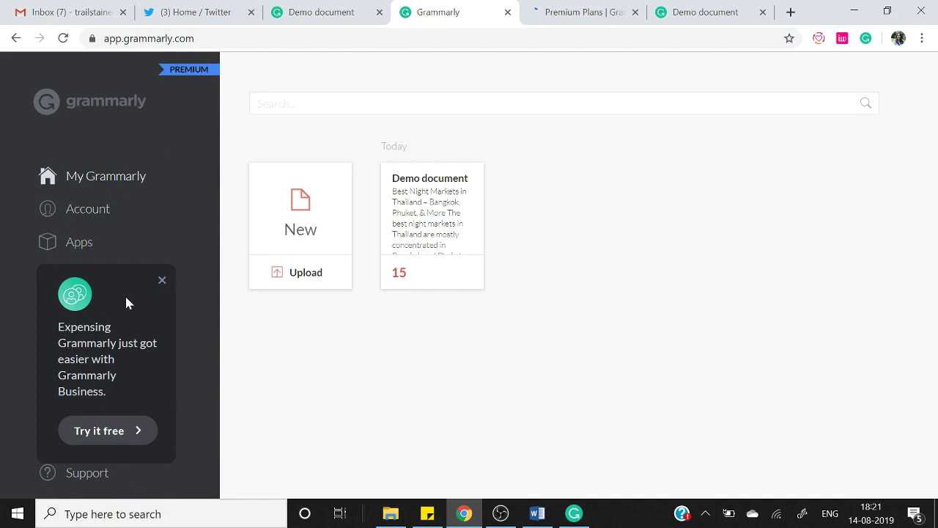
pyautogui.click(161, 281)
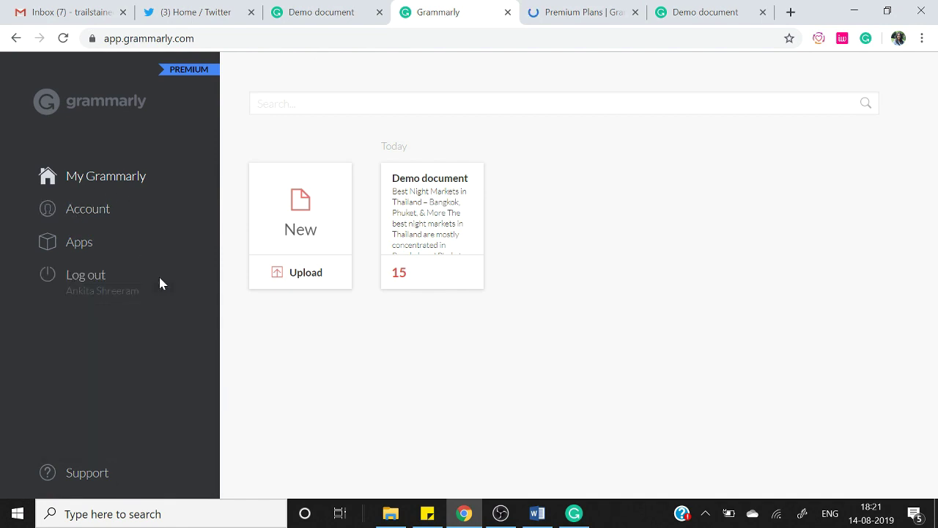
# - Examine the Plans and Pricing section of the Grammarly Premium page, focusing on the annual plan's monthly price and billing
pyautogui.click(580, 6)
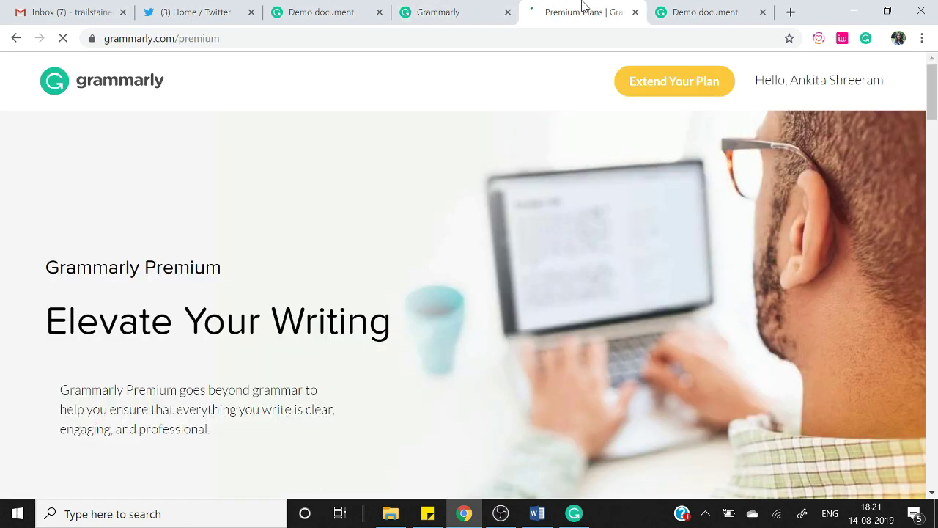
pyautogui.moveTo(936, 101); pyautogui.dragTo(926, 438)
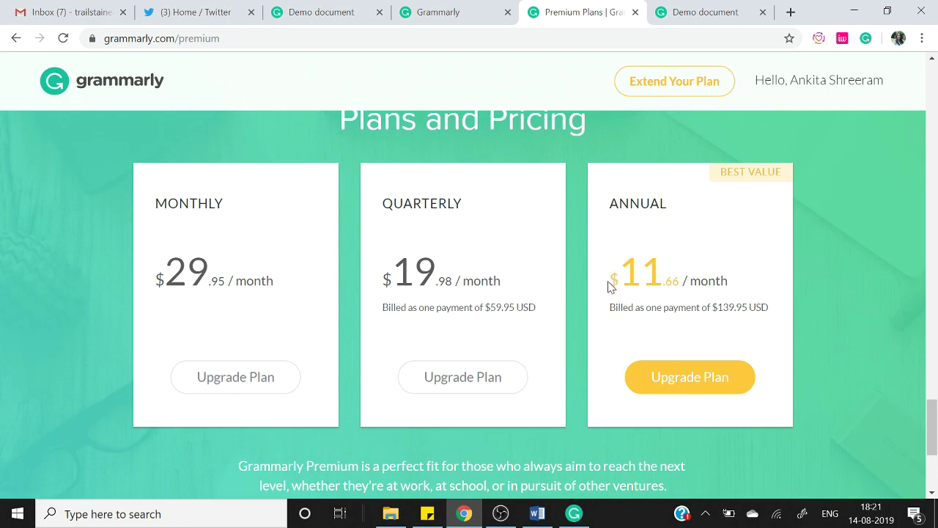
pyautogui.moveTo(610, 282); pyautogui.dragTo(730, 293)
pyautogui.tripleClick(721, 311)
pyautogui.click(734, 295)
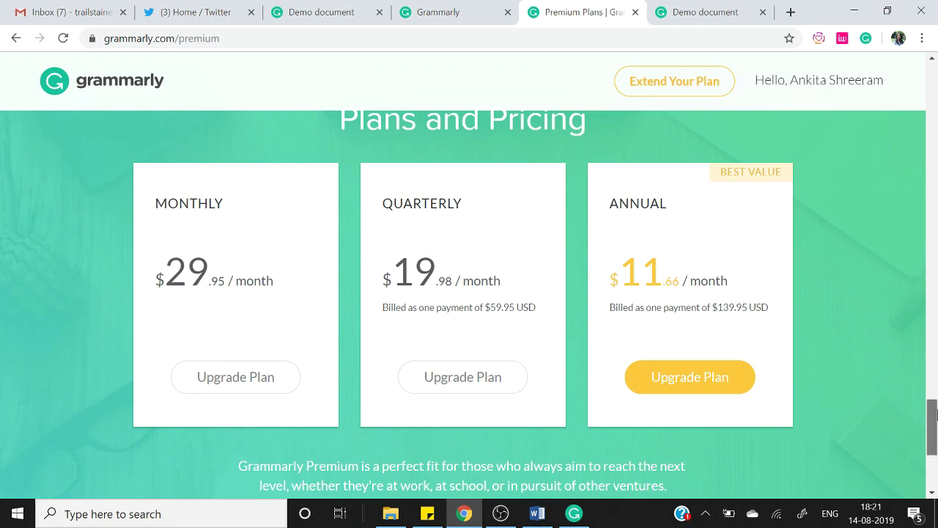
# - Review the side-by-side comparison of free and premium accounts and the other features, then return to the start of the page
pyautogui.moveTo(936, 414); pyautogui.dragTo(937, 207)
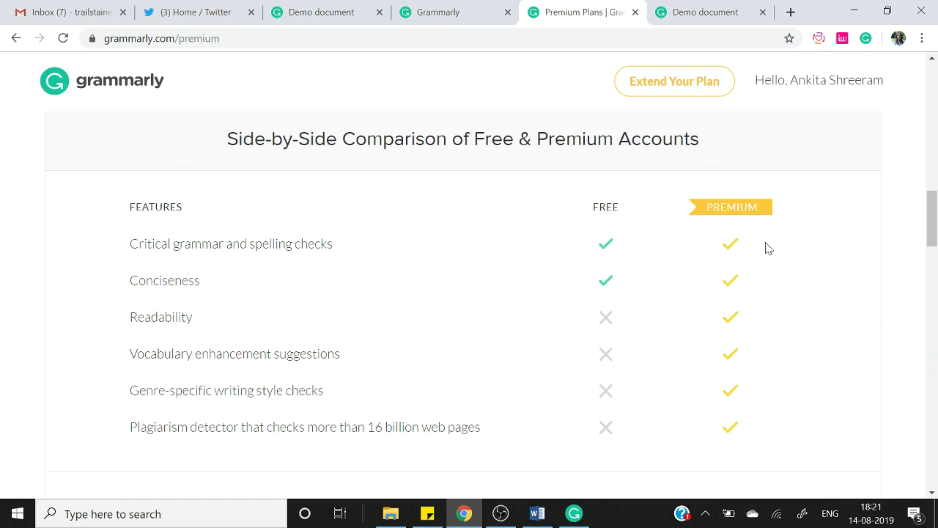
pyautogui.moveTo(937, 213); pyautogui.dragTo(936, 231)
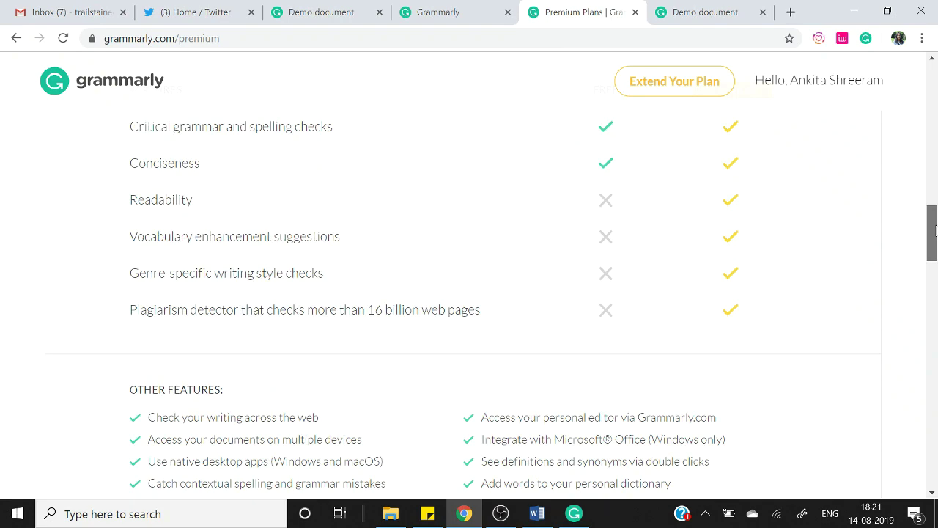
pyautogui.moveTo(936, 231); pyautogui.dragTo(930, 429)
pyautogui.click(936, 179)
pyautogui.press('Home')
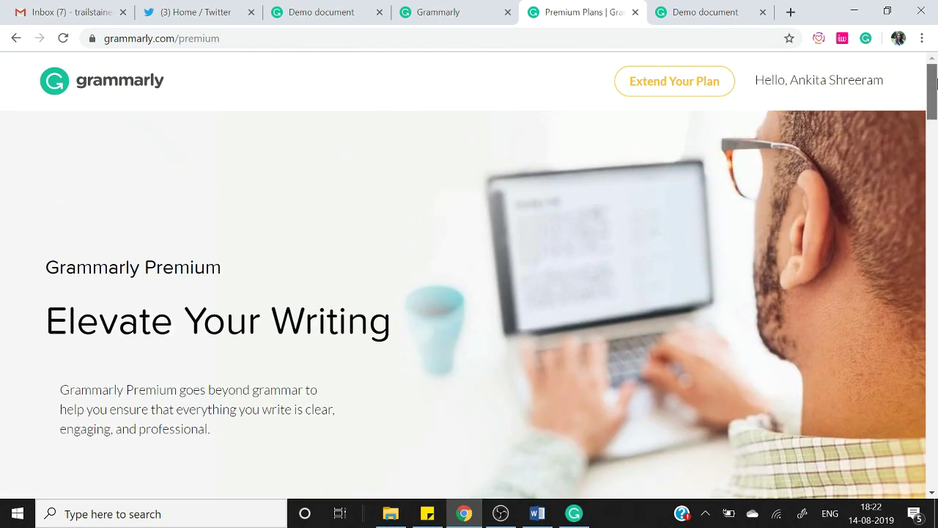
# - Revisit the Demo document with its alerts in the web editor and return to the Grammarly home page
pyautogui.click(478, 9)
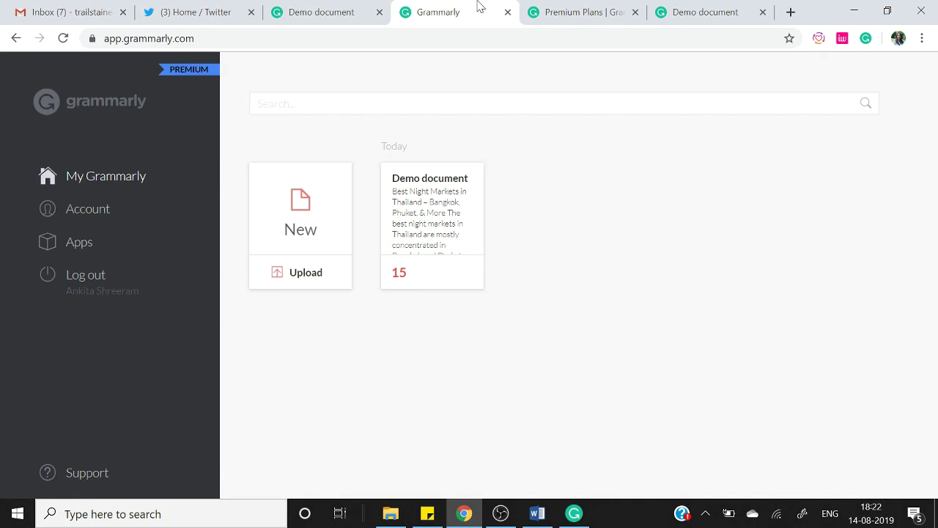
pyautogui.click(678, 8)
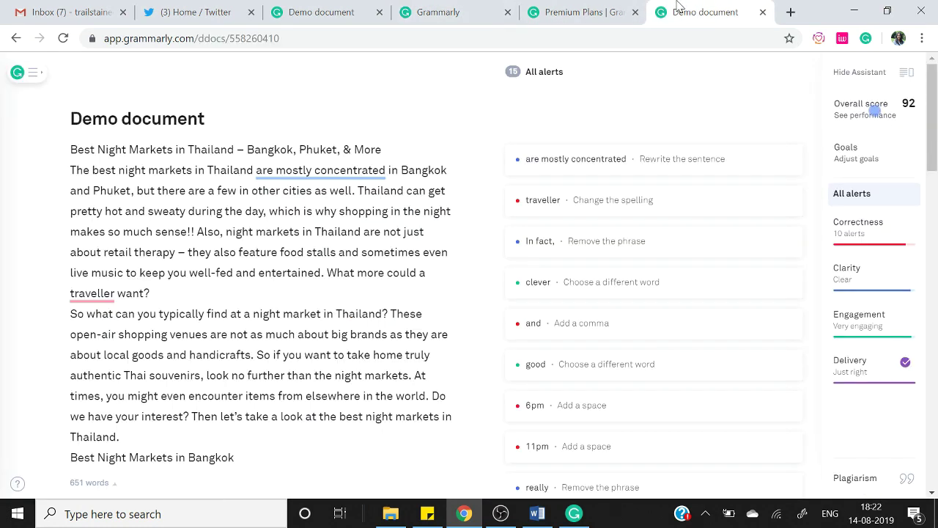
pyautogui.click(451, 6)
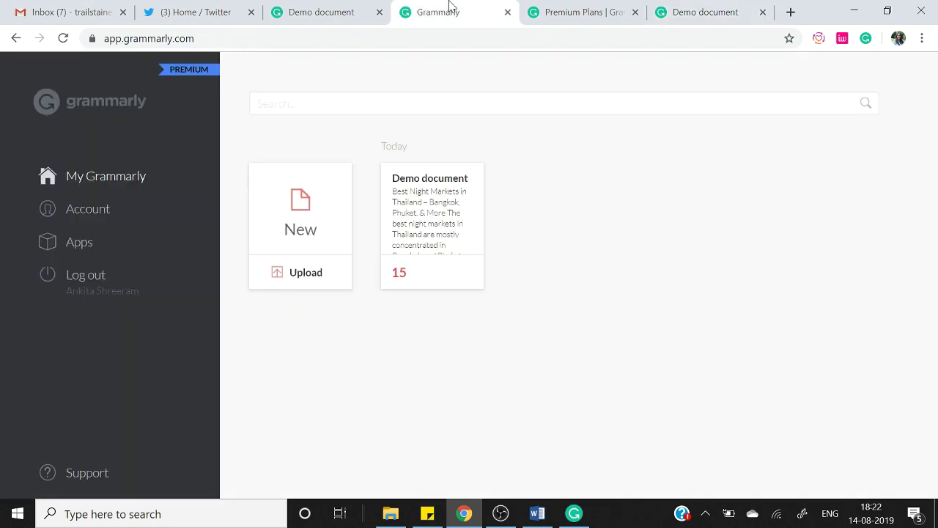